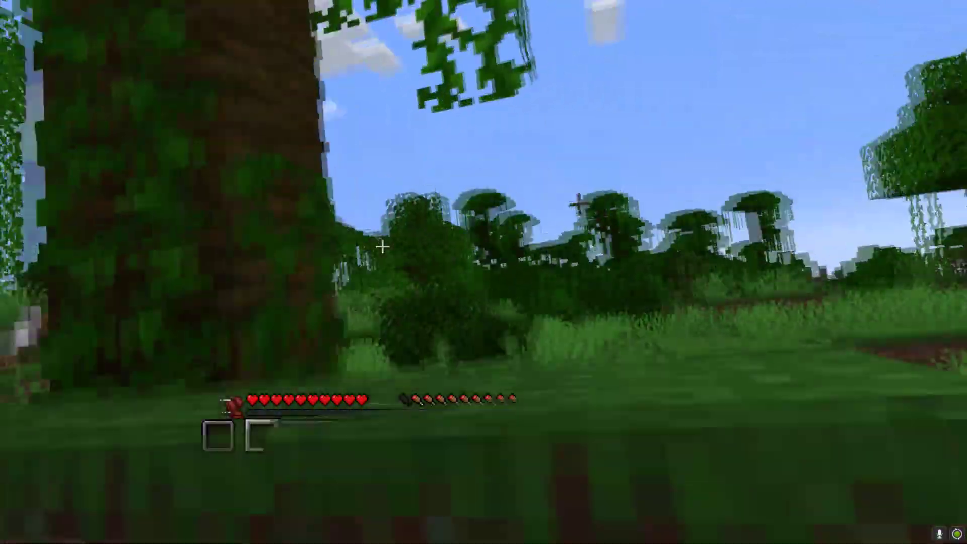
key(w)
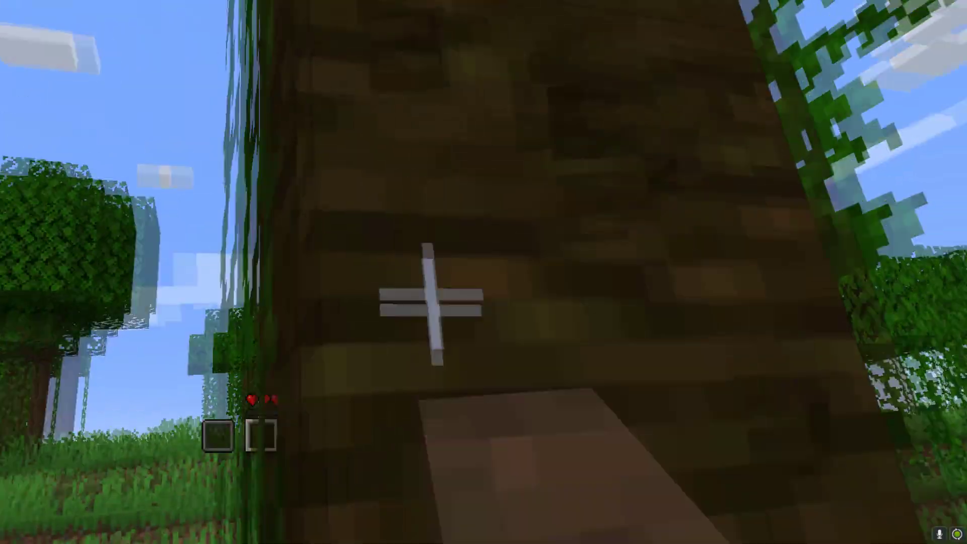
drag(431, 302, 287, 226)
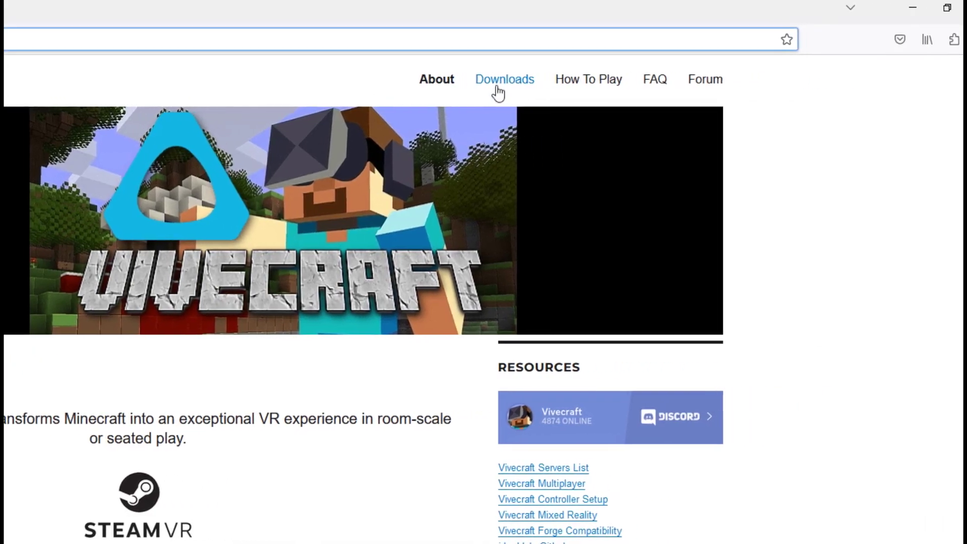
Open the Vivecraft Downloads page and follow the Java download link in its requirements, then view SteamVR on Steam.
click(498, 94)
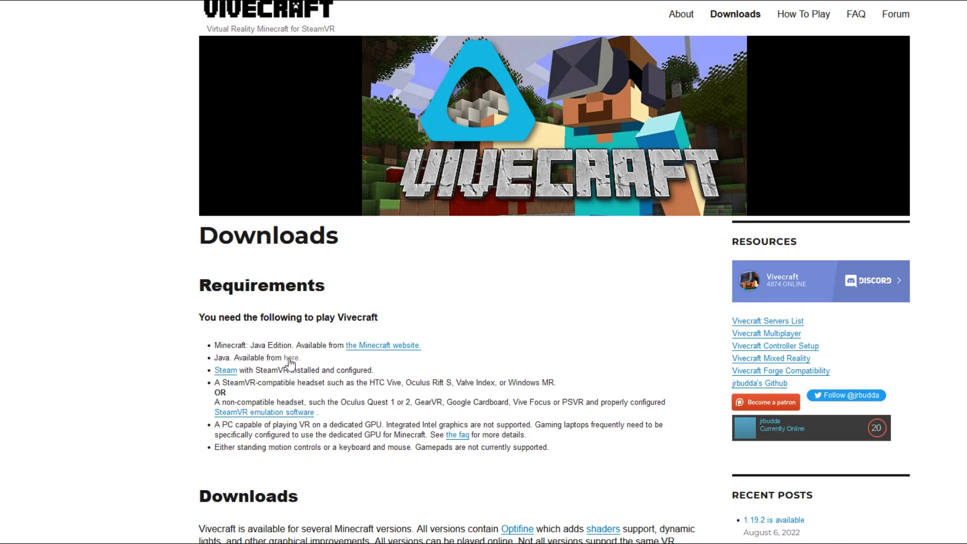
click(289, 359)
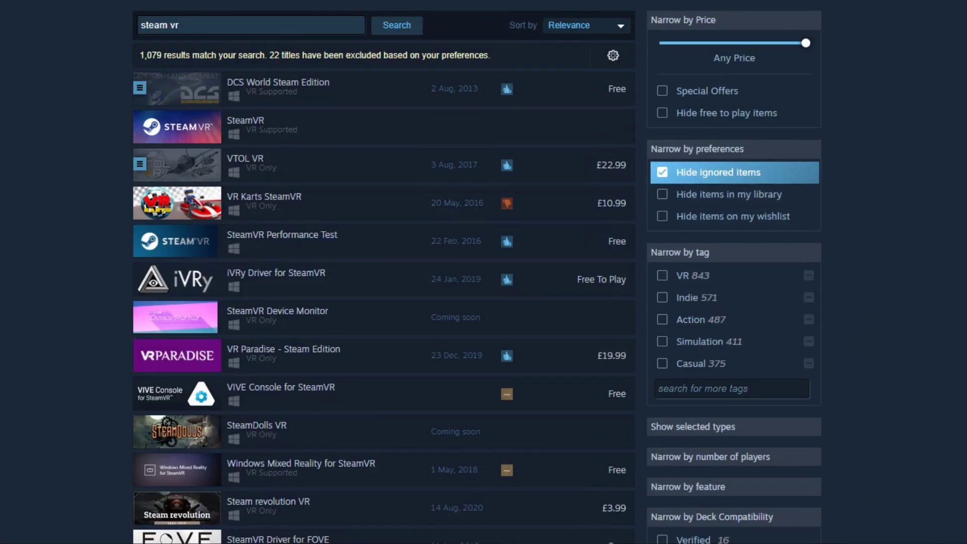
mouse_move(328, 140)
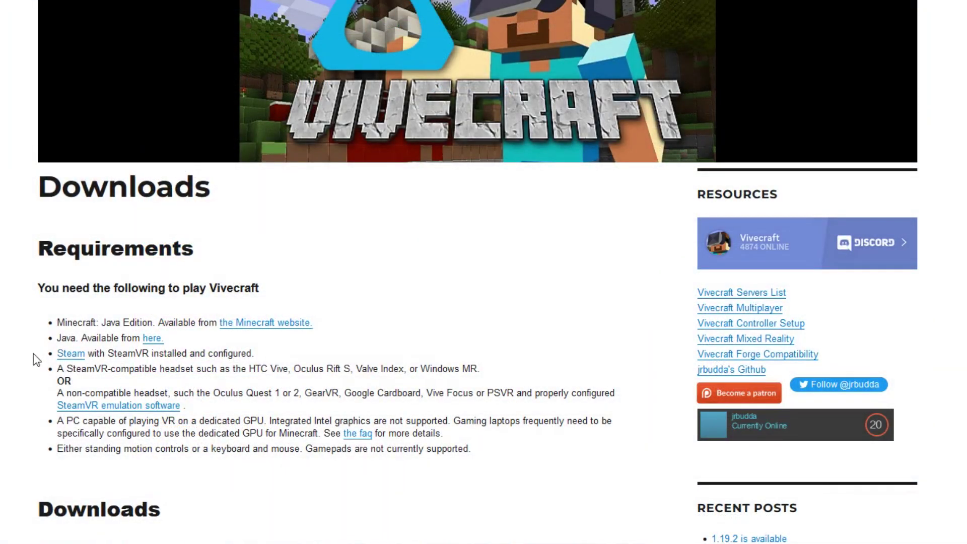
Download vivecraft-1.19.2-jrbudda-VR-2-b8-installer.jar from the Vivecraft 1.19.X release page and try to open it.
scroll(2, 343, down, 3)
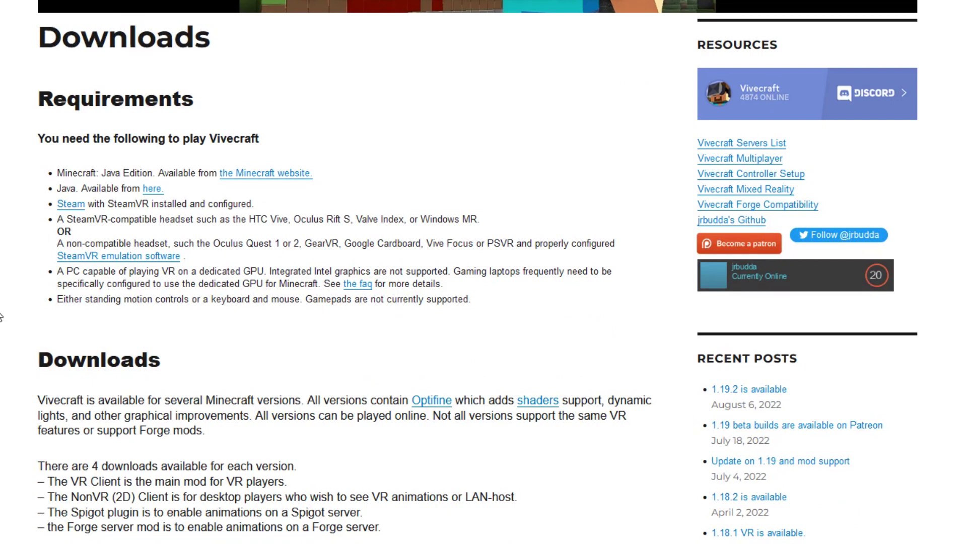
scroll(2, 317, down, 9)
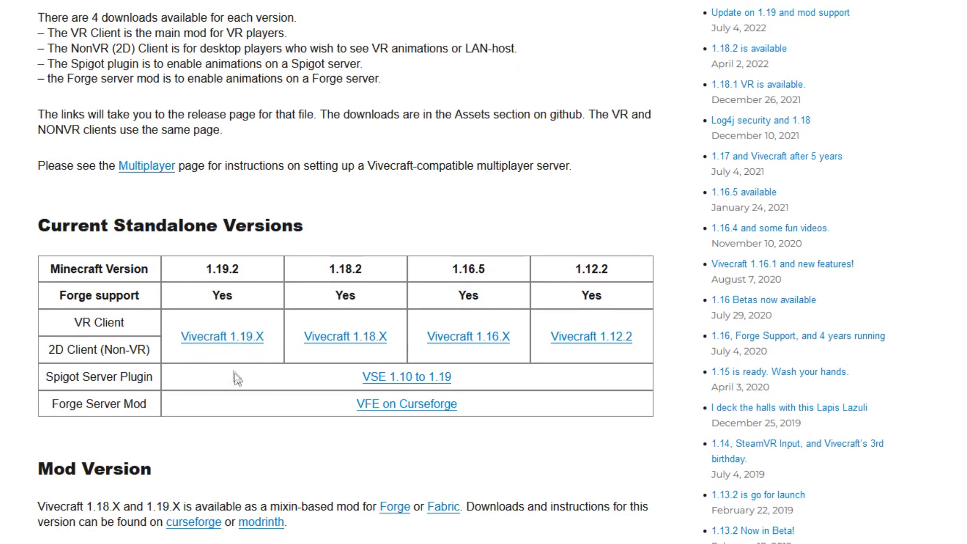
click(232, 340)
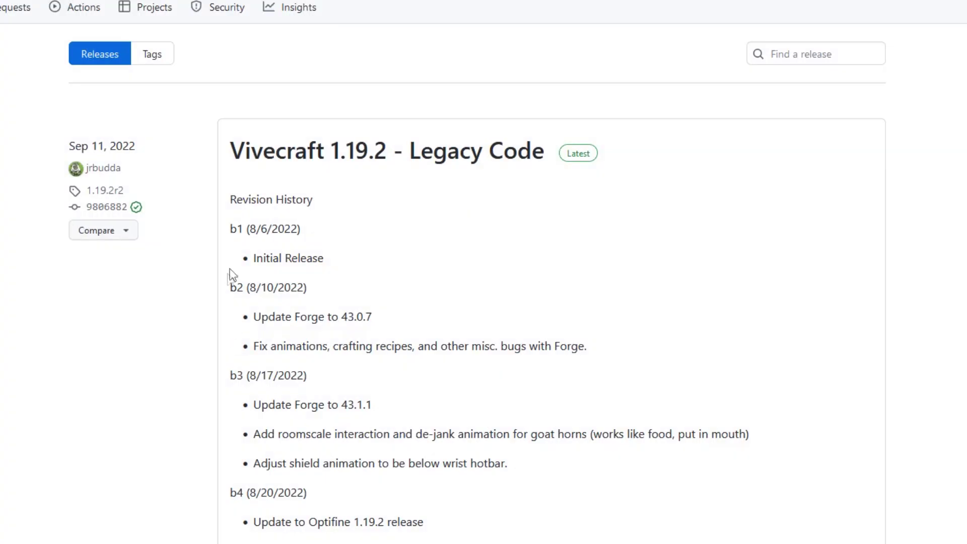
scroll(286, 236, down, 7)
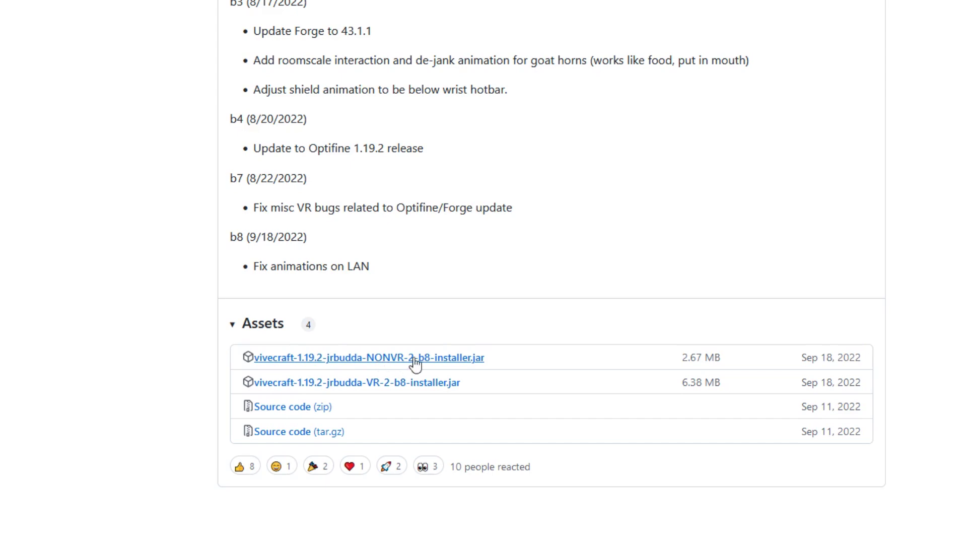
click(378, 384)
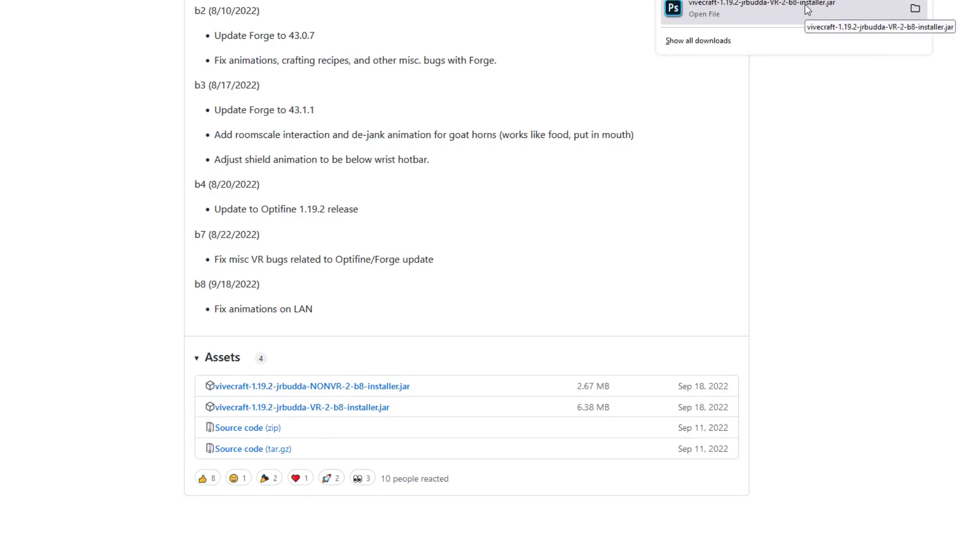
click(805, 8)
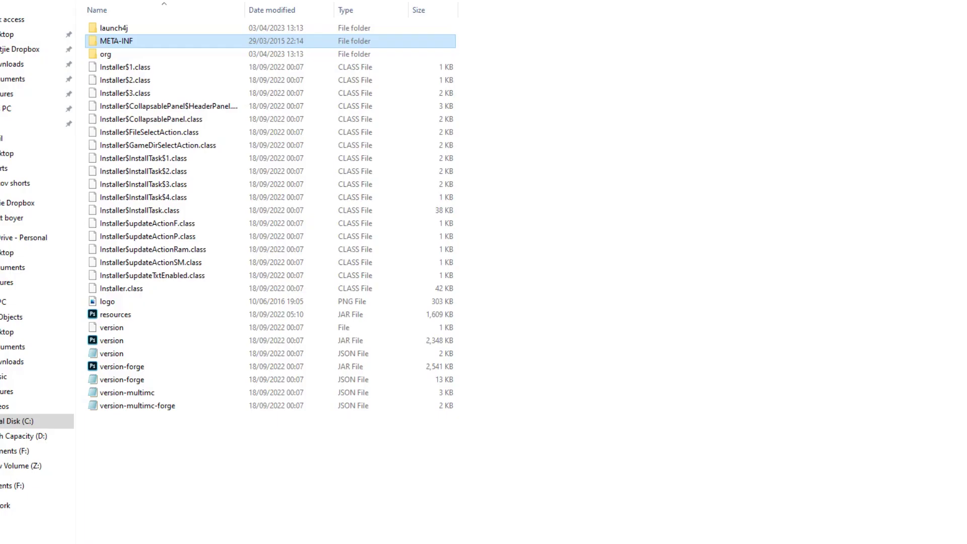
Set Java(TM) Platform SE binary as the default program for .jar files through the resources file's properties.
click(114, 314)
right_click(115, 314)
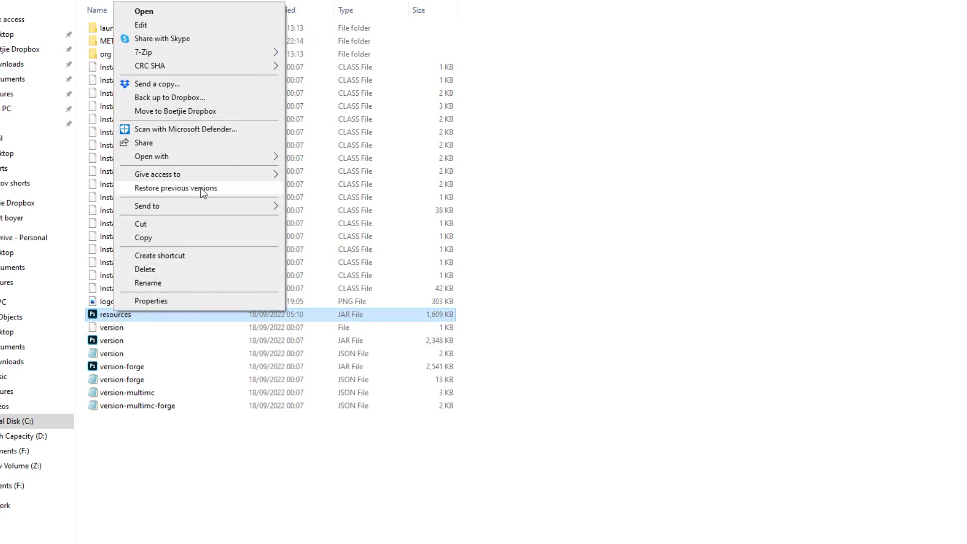
mouse_move(196, 51)
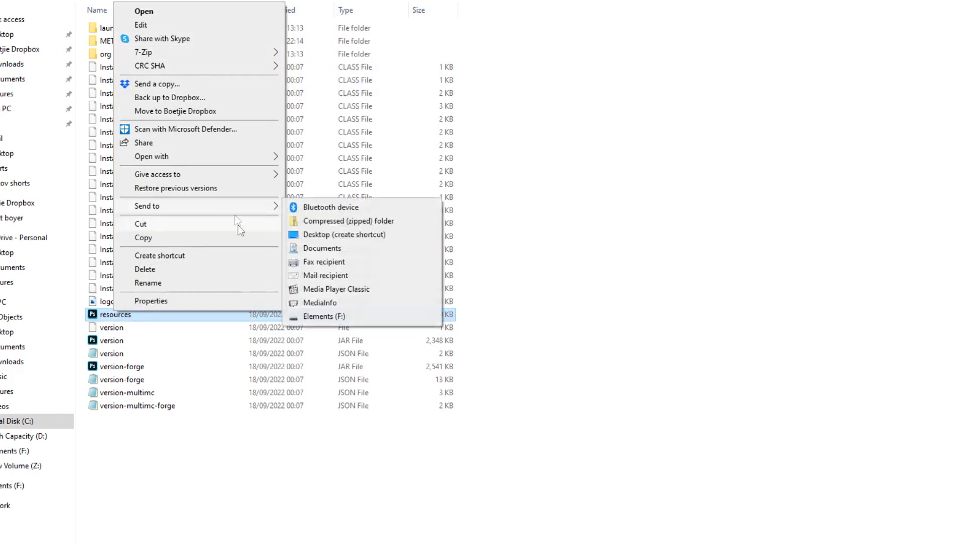
click(224, 301)
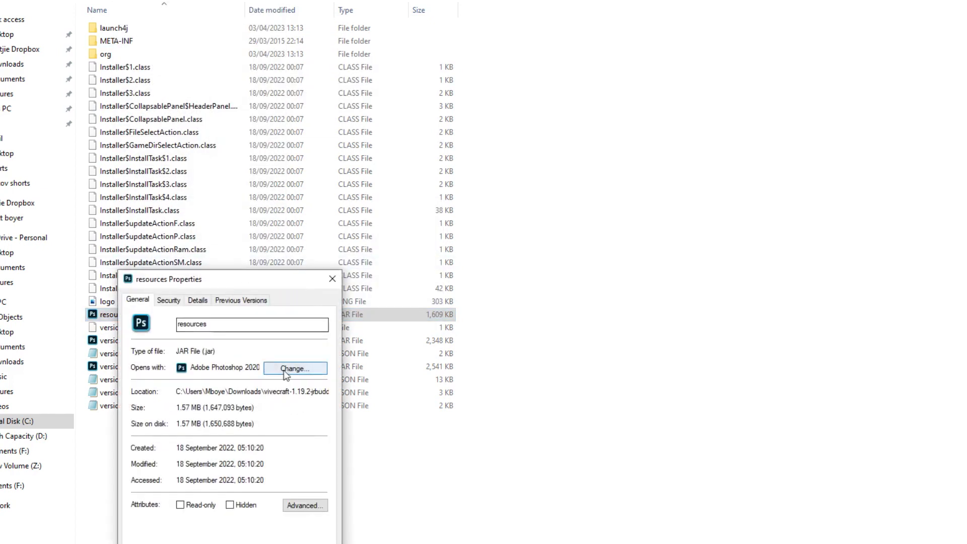
click(285, 369)
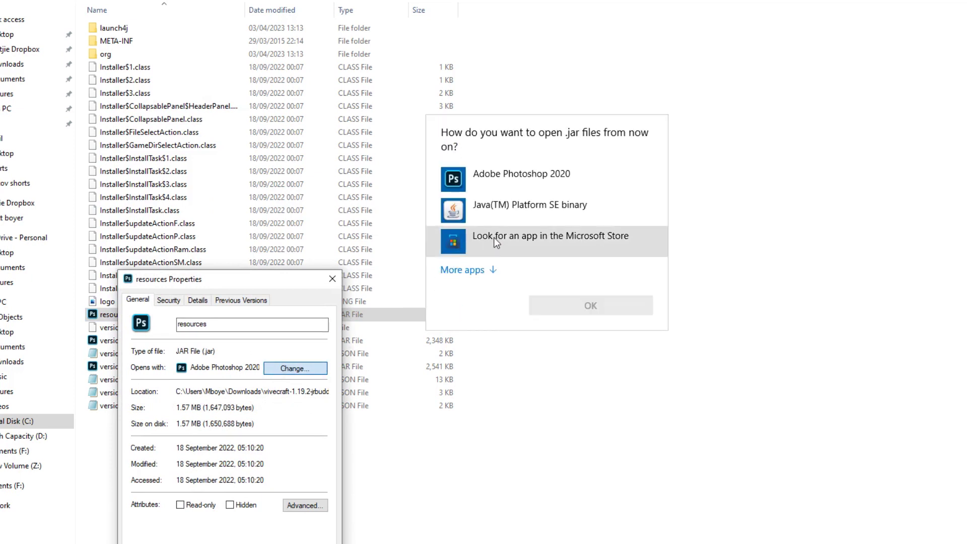
click(506, 212)
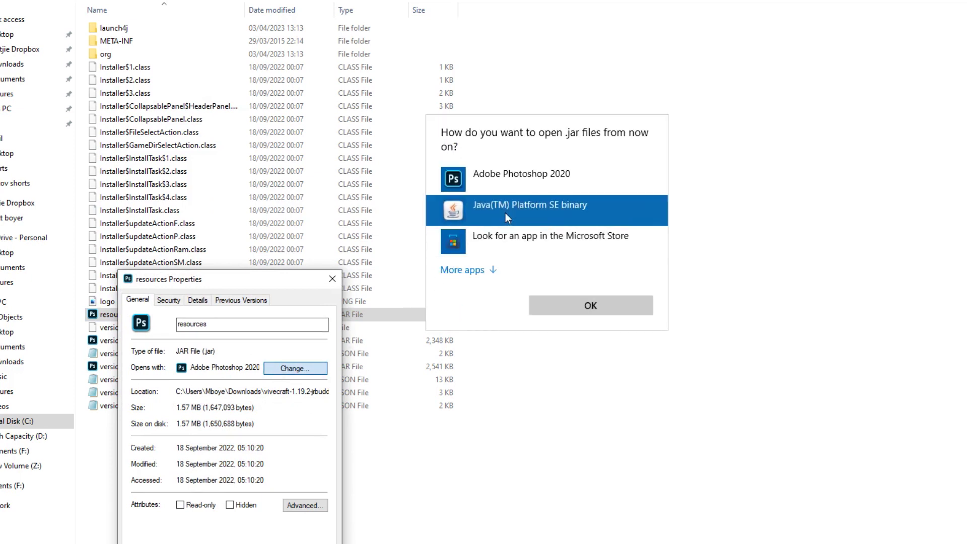
click(609, 304)
click(330, 280)
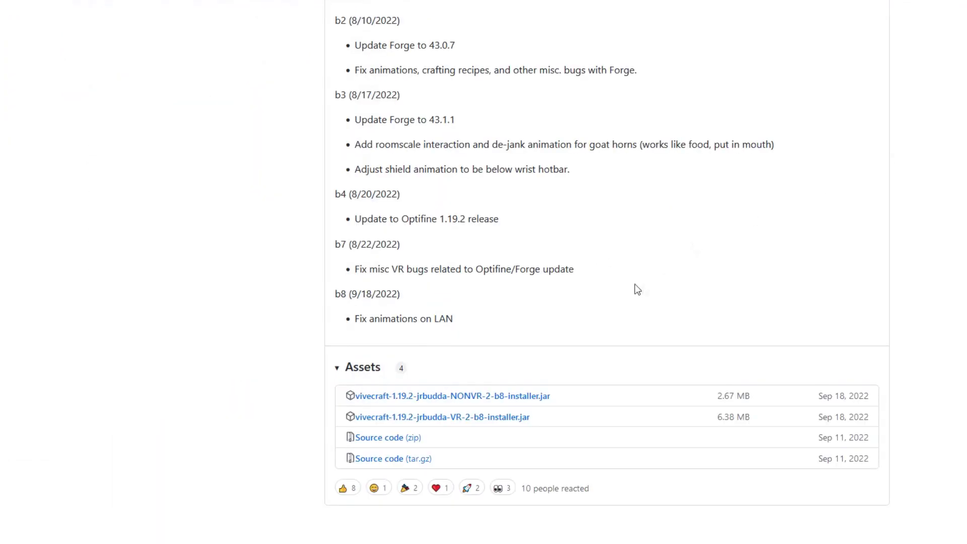
Launch the downloaded Vivecraft VR installer from the browser's downloads and reposition its window so all options are in view.
click(888, 34)
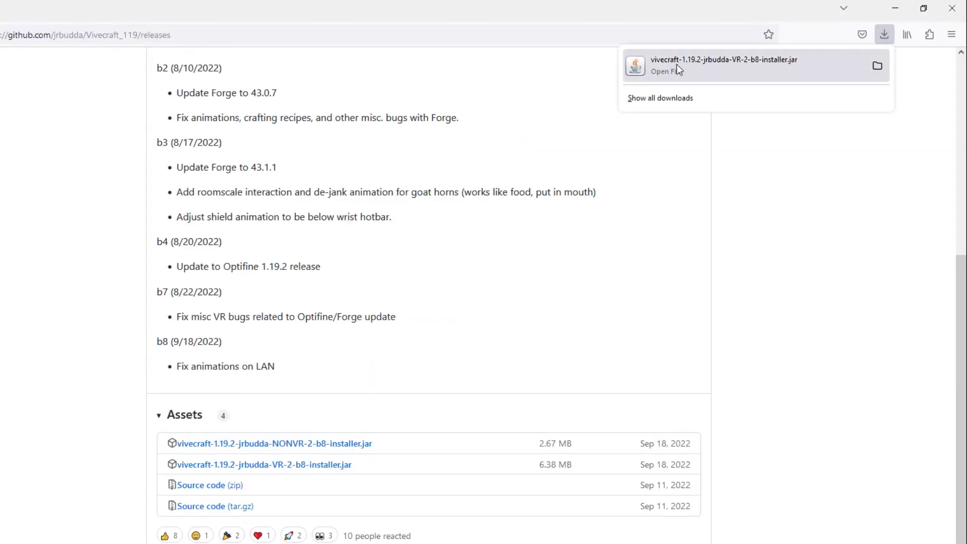
click(676, 66)
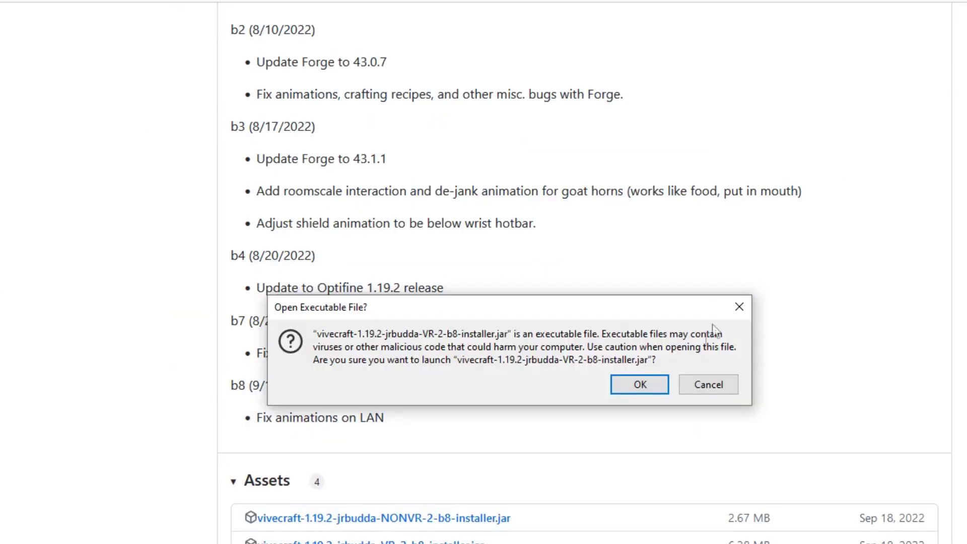
click(478, 339)
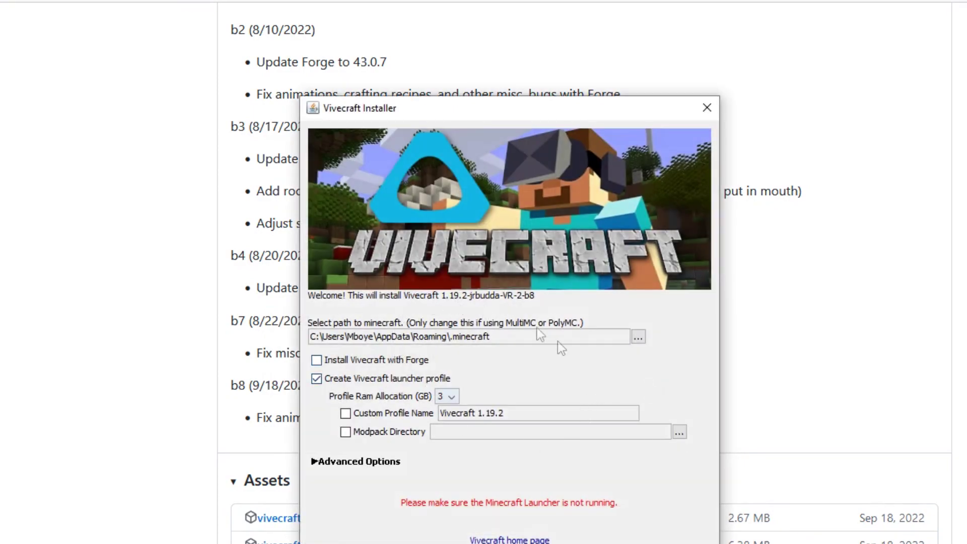
drag(507, 102, 546, 16)
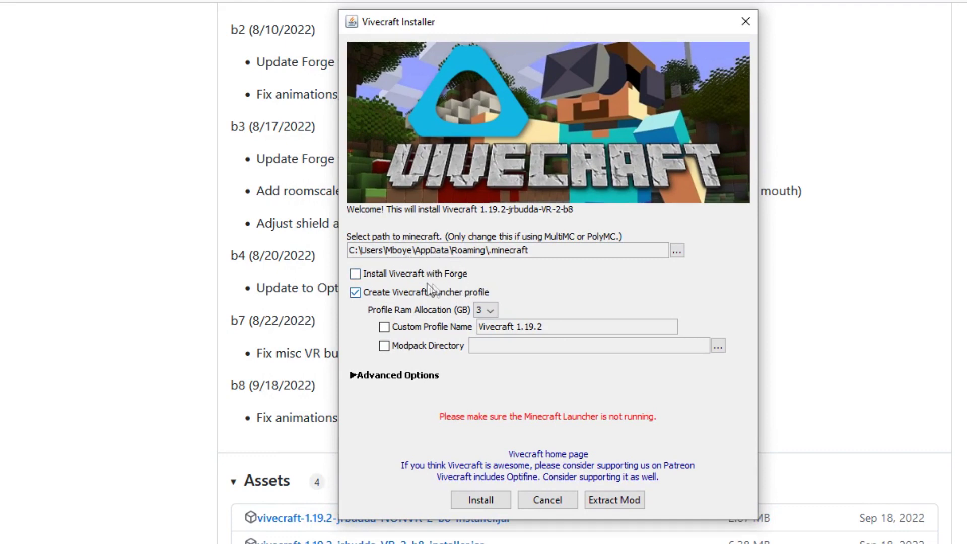
Enable installing Vivecraft with Forge and set the profile RAM allocation to 8 GB.
click(392, 277)
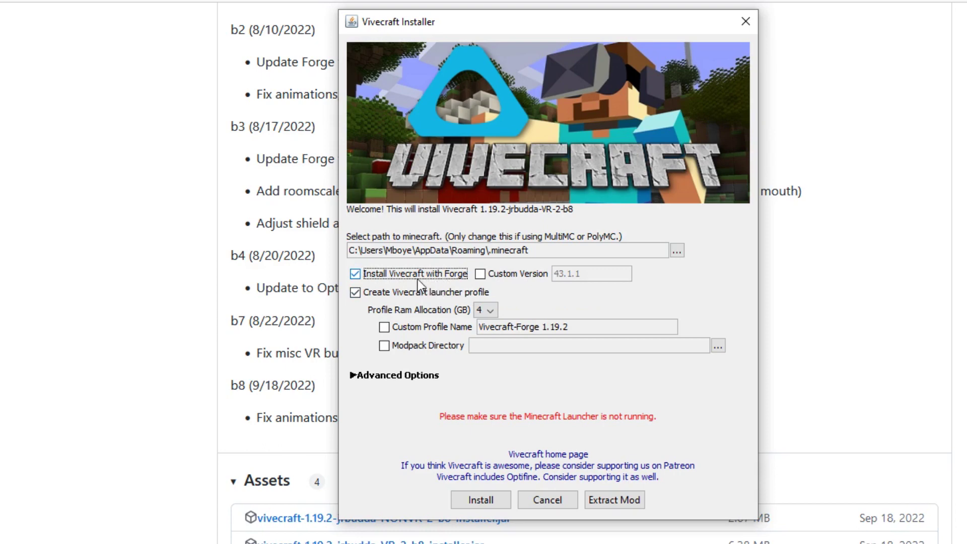
click(487, 309)
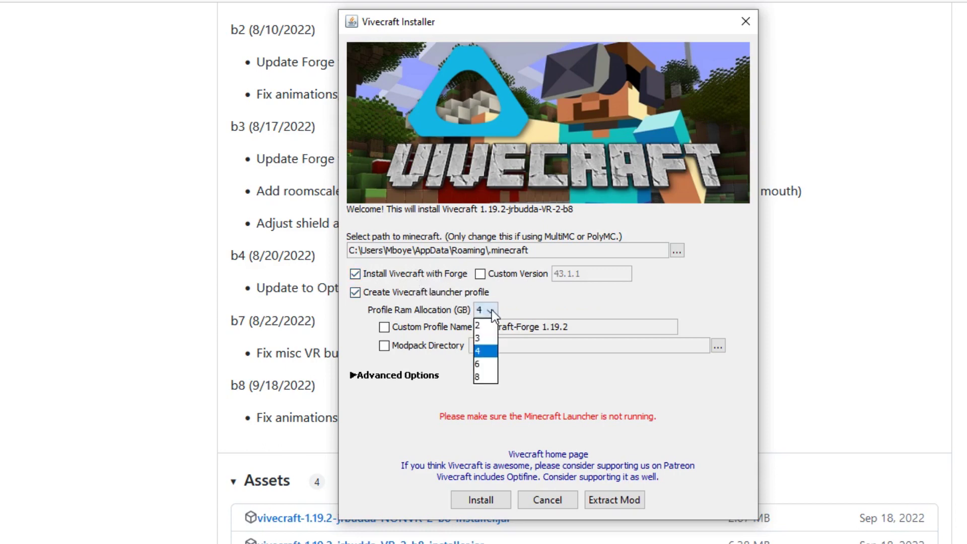
click(487, 378)
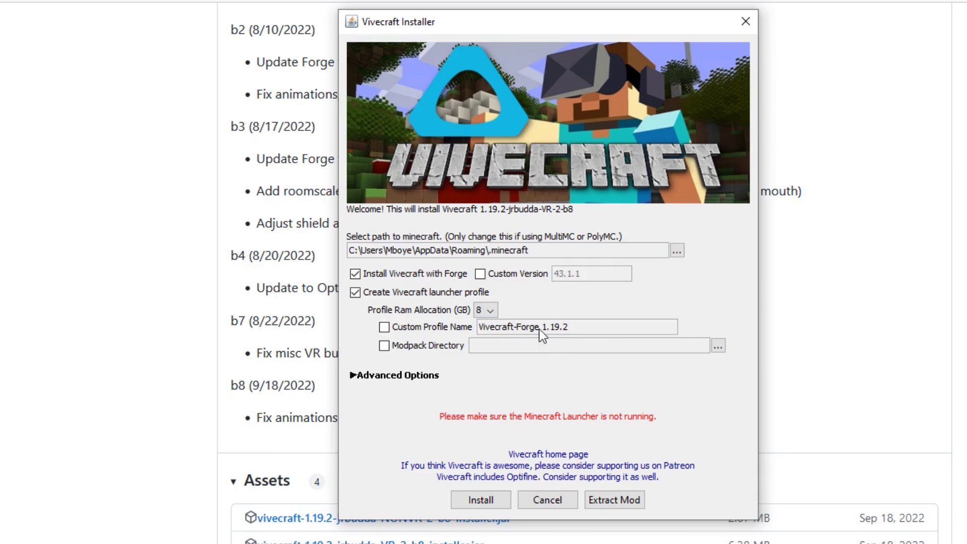
Set the custom profile name to "Vivecraft-Forge 1.19.2 VR" and enable the modpack directory option.
click(393, 330)
click(592, 328)
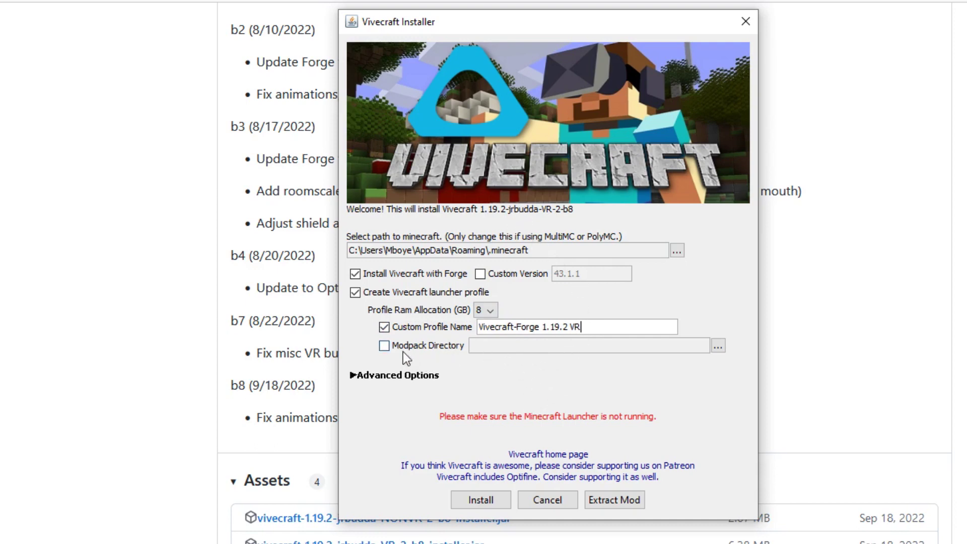
click(386, 345)
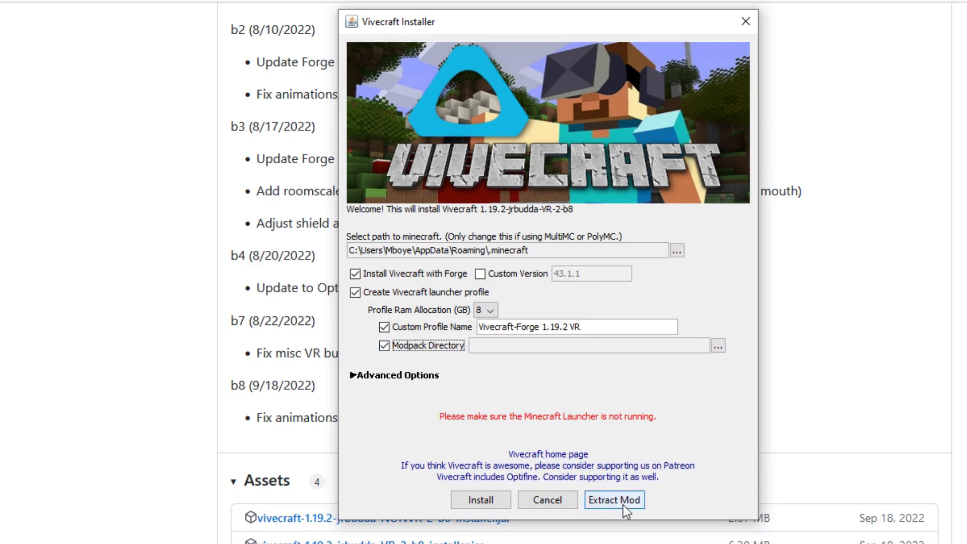
Start the Vivecraft installation and confirm that the Minecraft Launcher is closed.
click(495, 497)
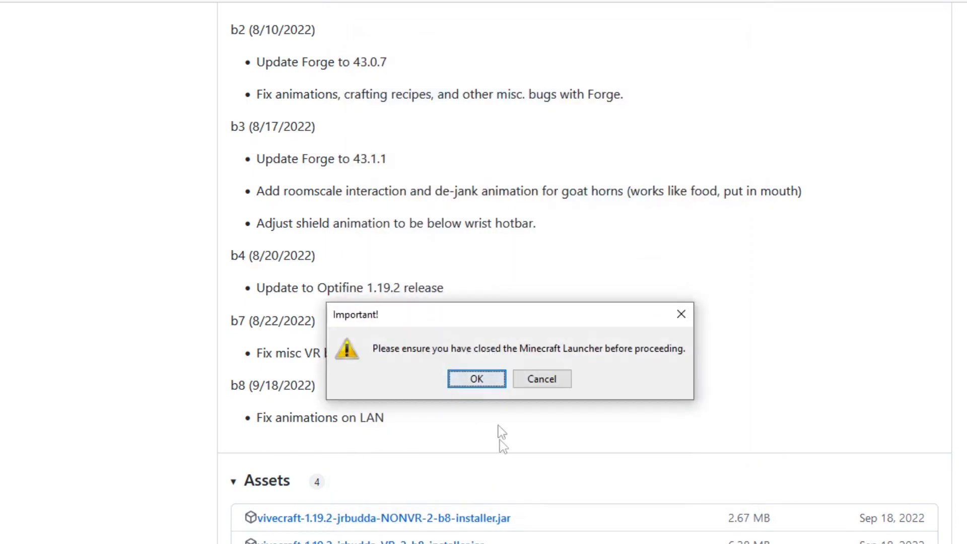
click(492, 385)
click(475, 383)
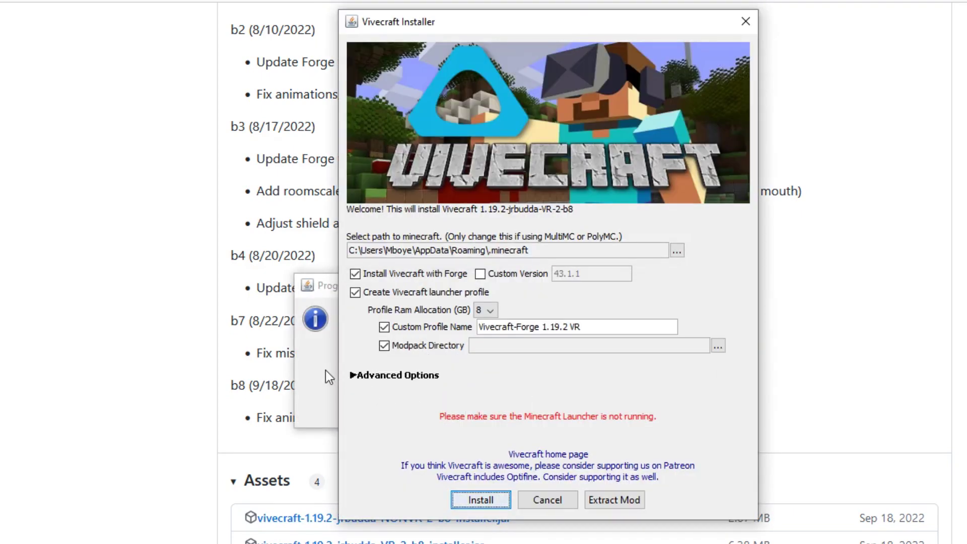
drag(506, 23, 849, 63)
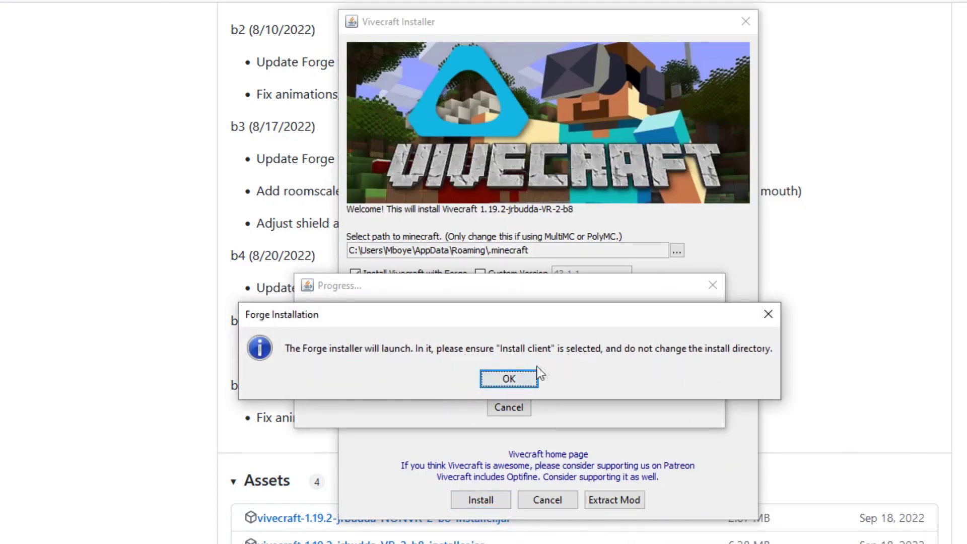
Install the Forge 1.19.2-forge-43.1.1 client in the default Minecraft folder and finish the Vivecraft installation.
click(503, 377)
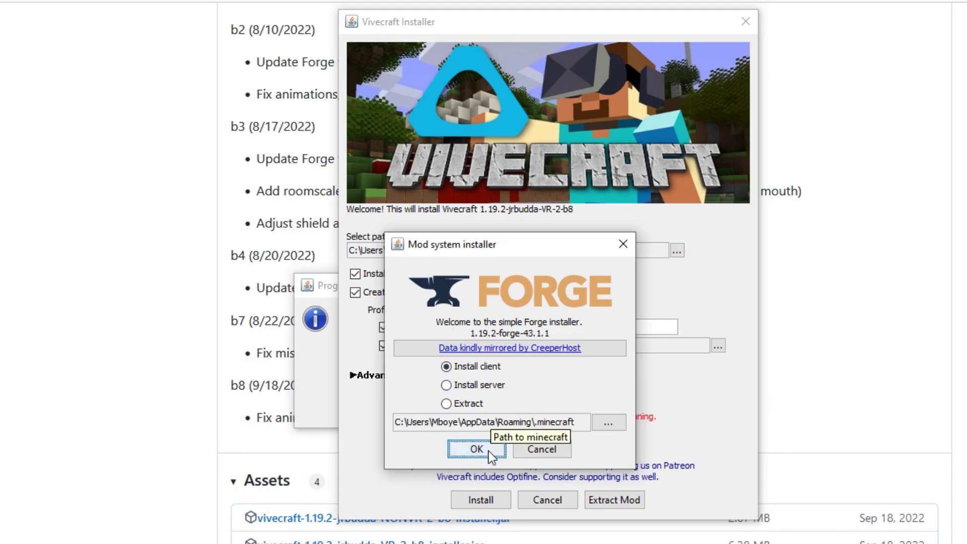
click(488, 451)
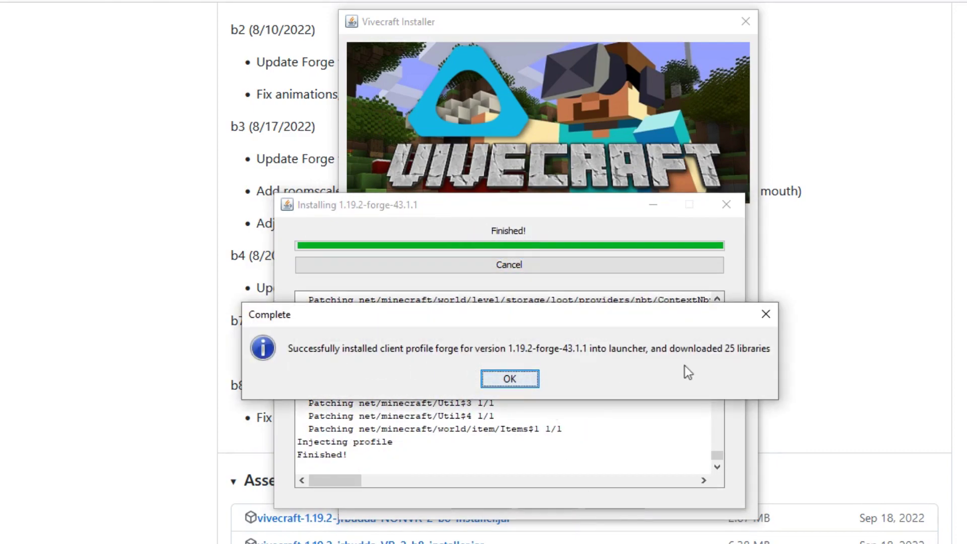
click(503, 379)
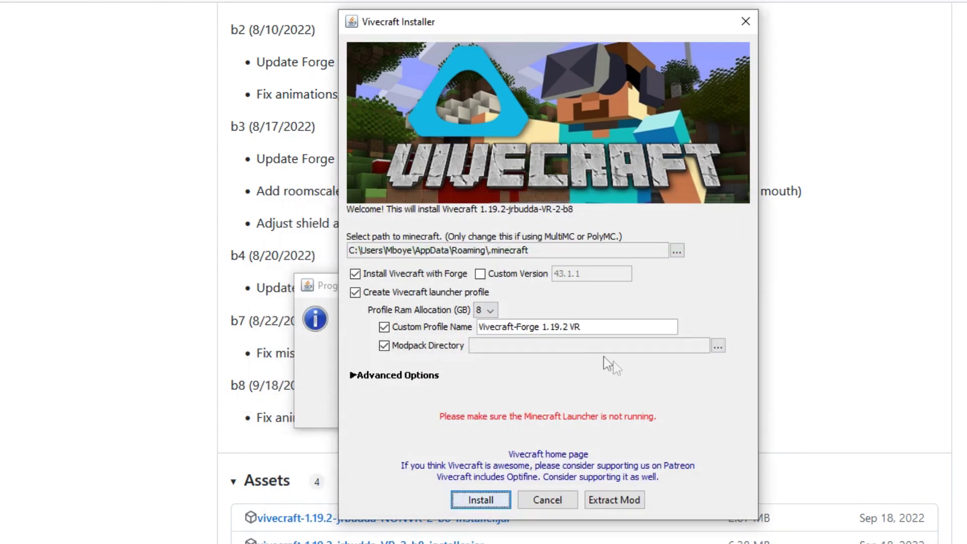
click(534, 501)
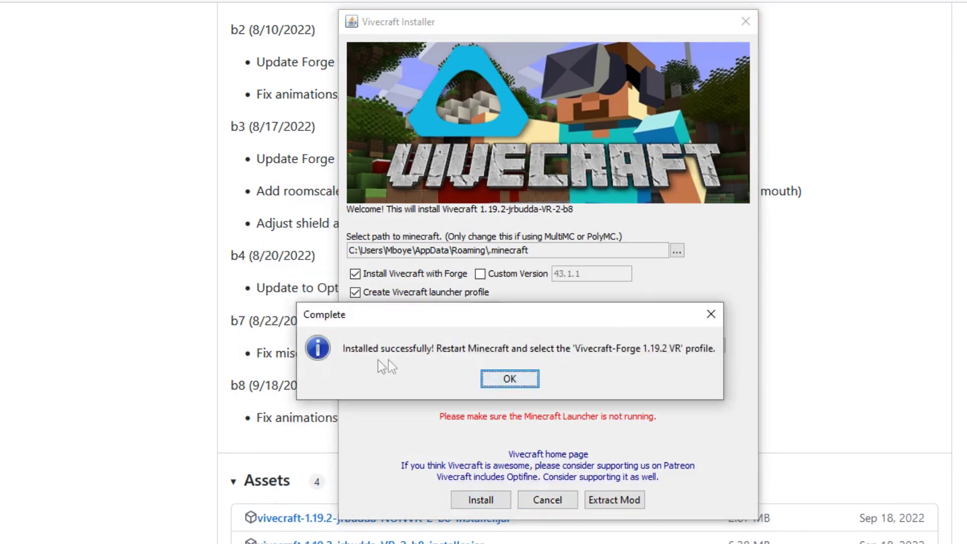
click(509, 378)
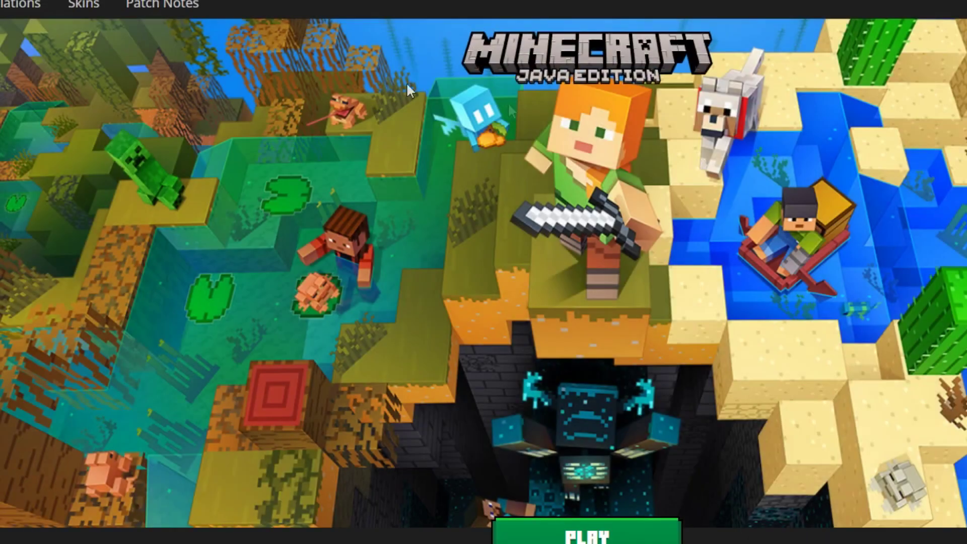
Launch the Vivecraft-Forge 1.19.2 VR installation from the launcher's installations list, accepting the modded-installation risks and disabling further warnings for it.
click(9, 9)
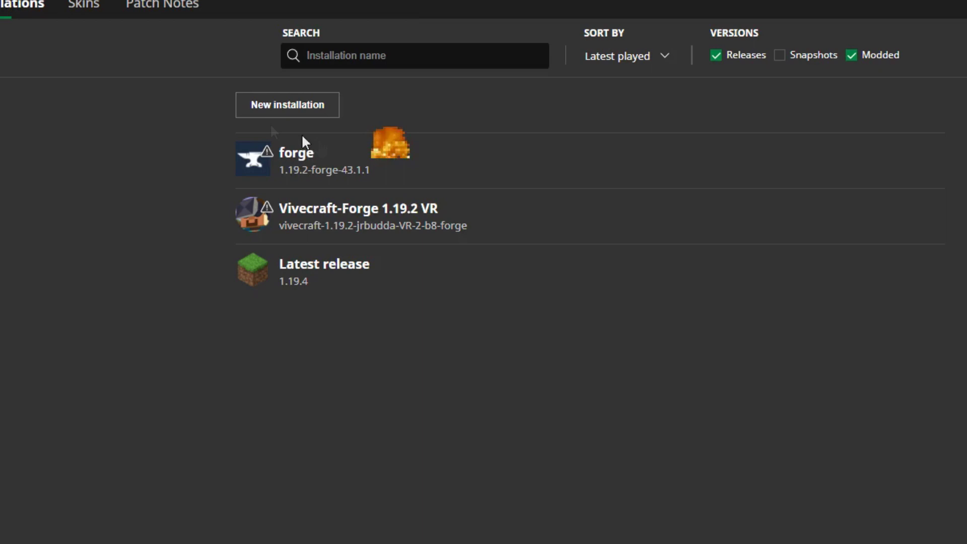
mouse_move(417, 173)
mouse_move(428, 228)
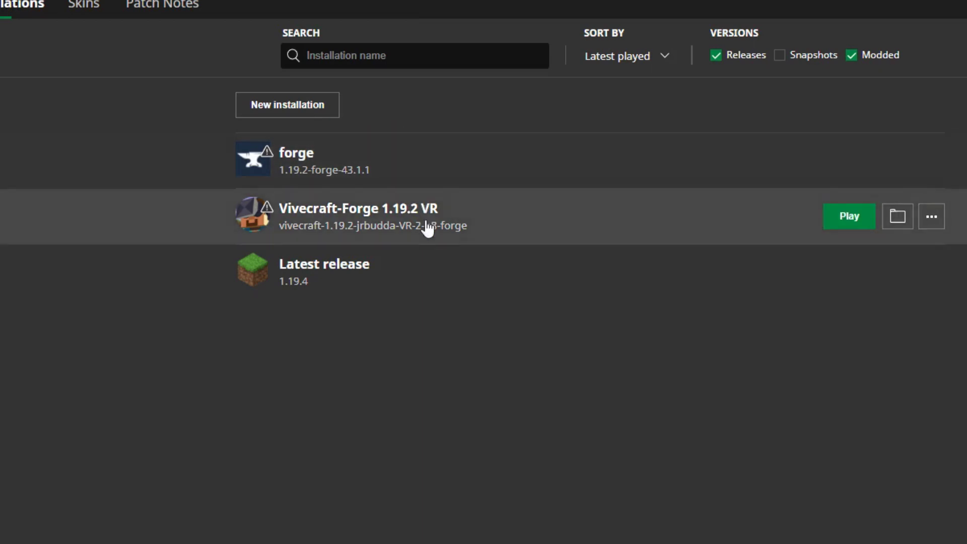
mouse_move(271, 214)
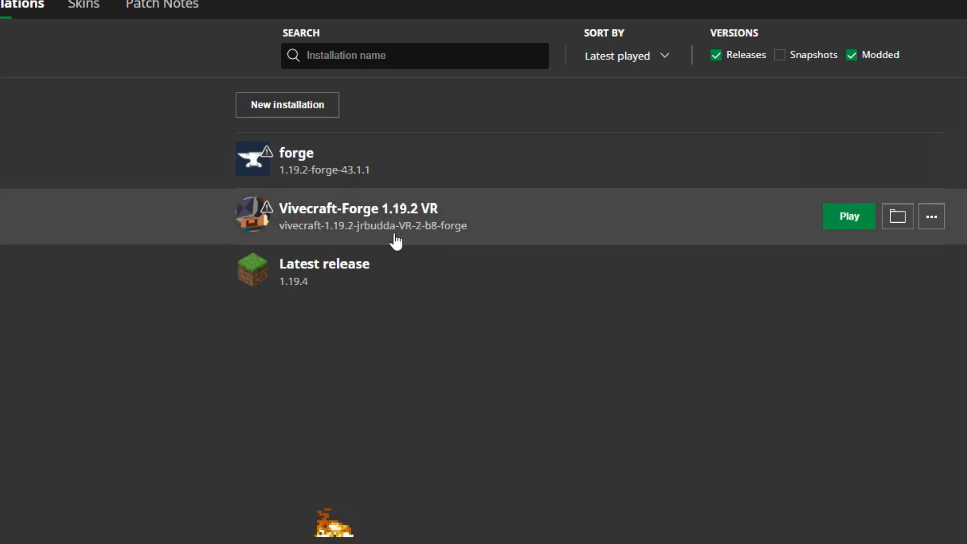
mouse_move(447, 272)
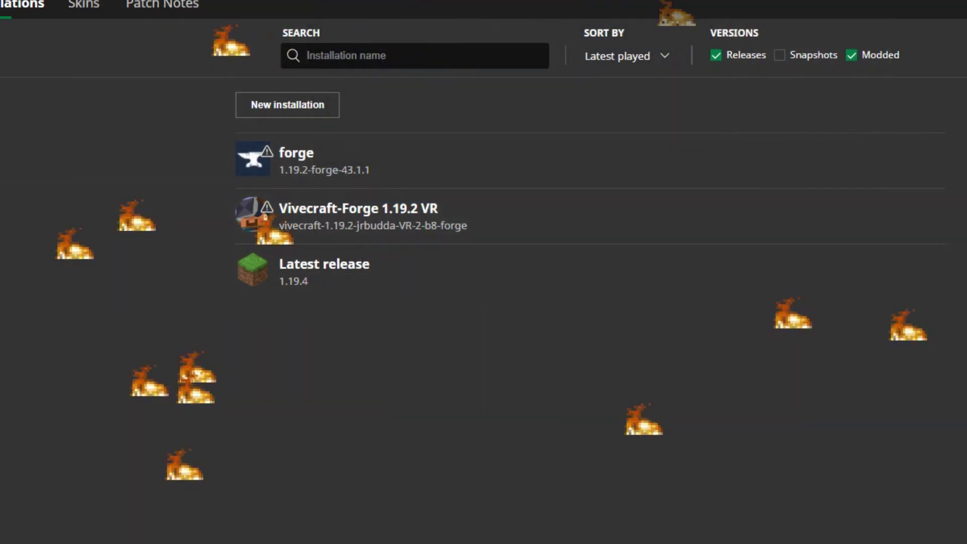
click(850, 217)
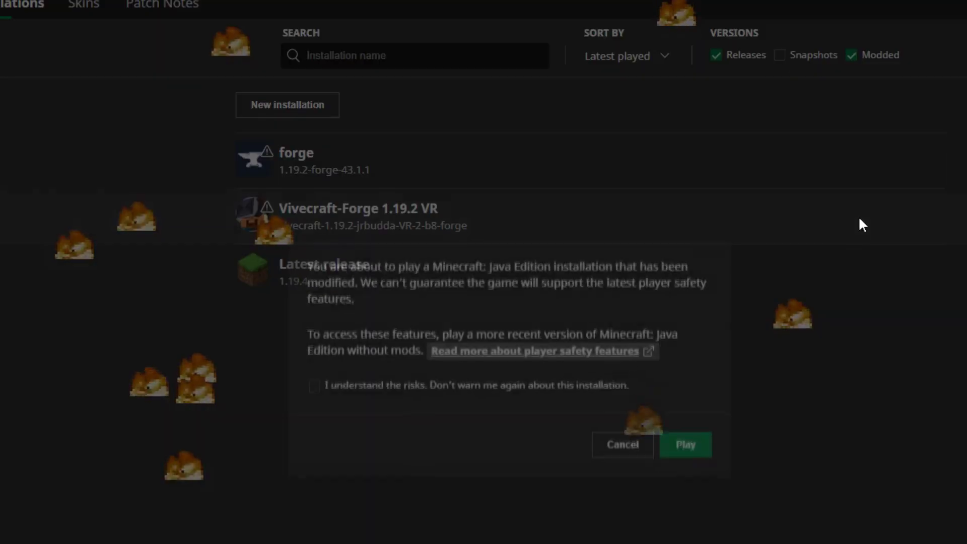
click(314, 390)
click(694, 450)
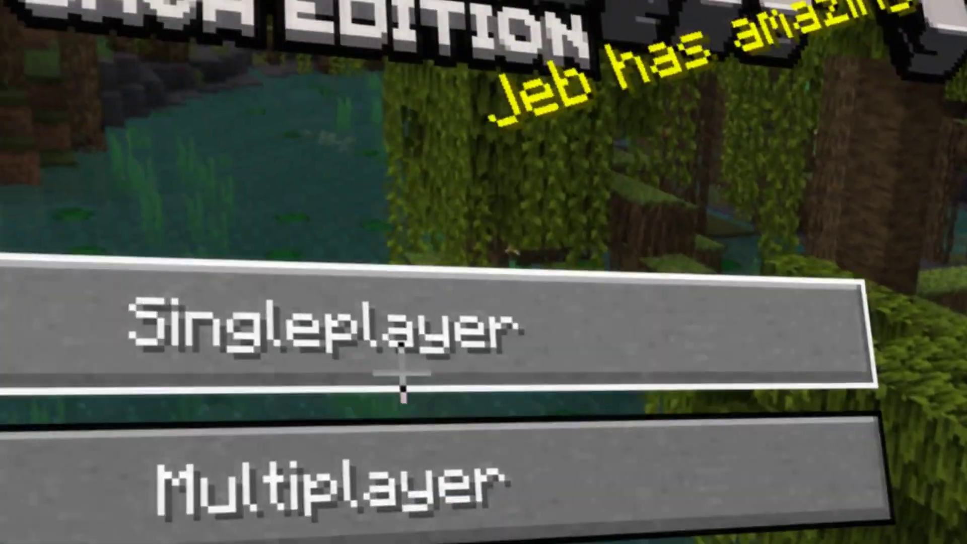
Open the singleplayer world selection in Minecraft VR.
click(402, 375)
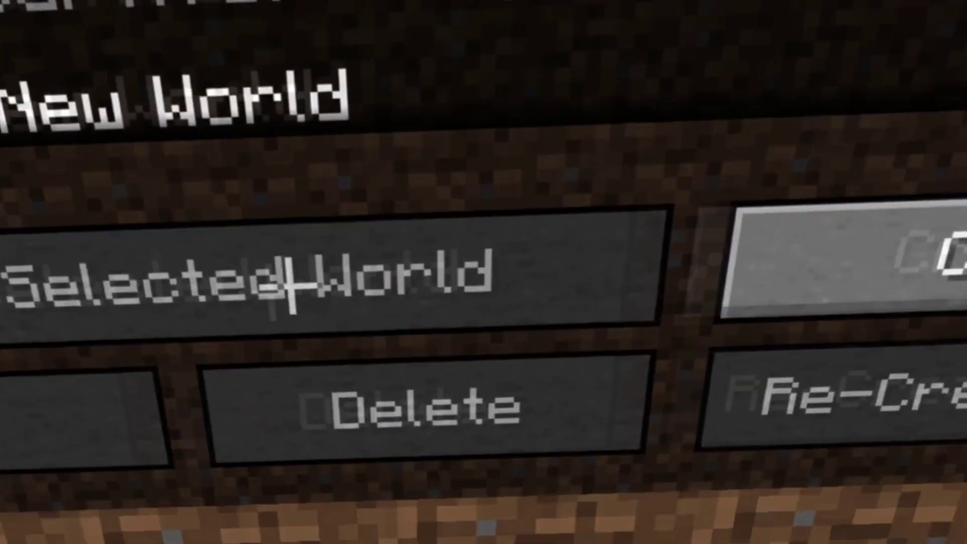